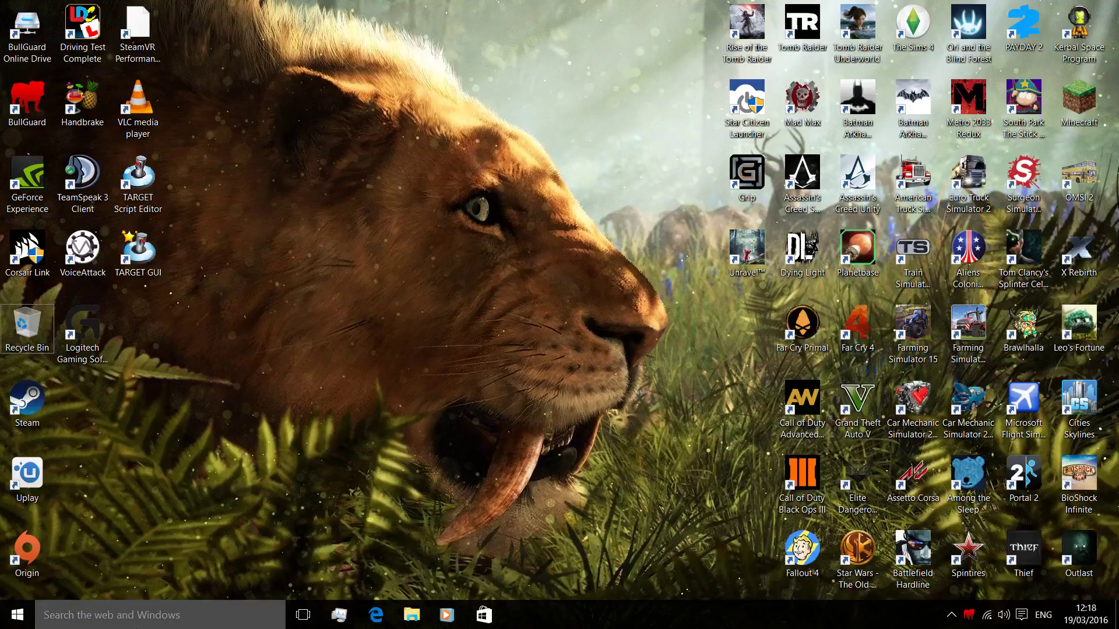
# Step: Open the Start menu to search for %appdata%
pyautogui.click(17, 614)
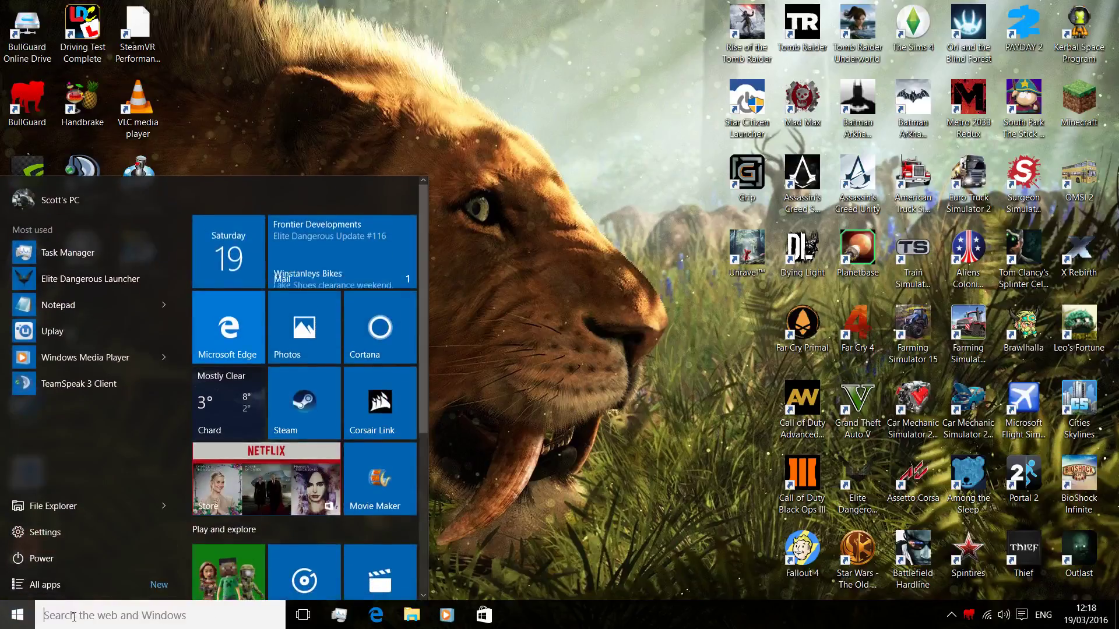
pyautogui.write('%')
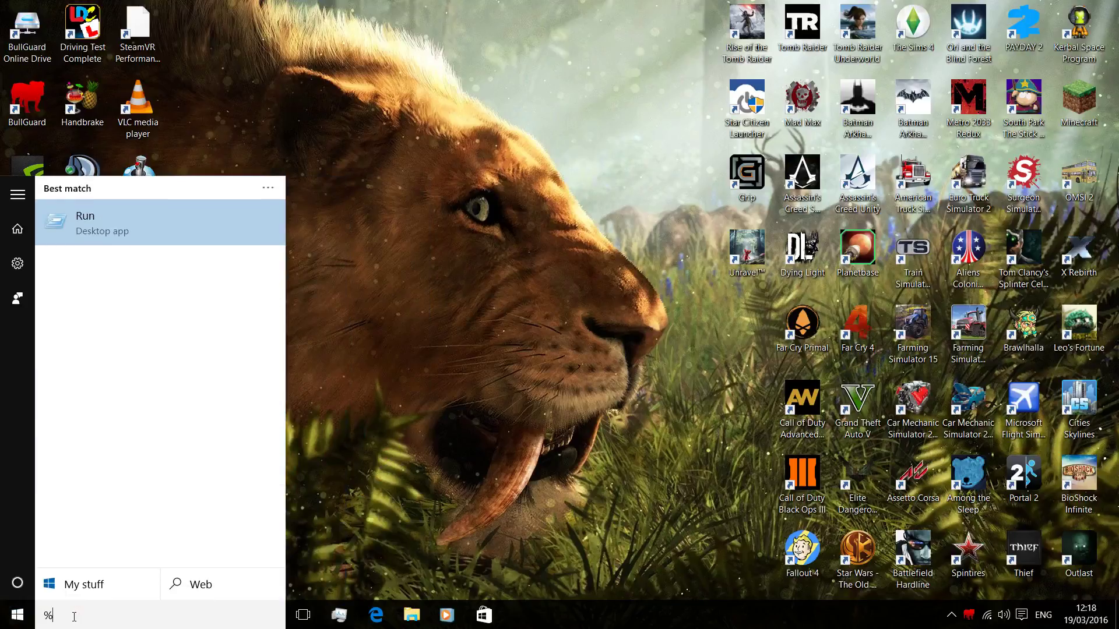
pyautogui.write('appdata')
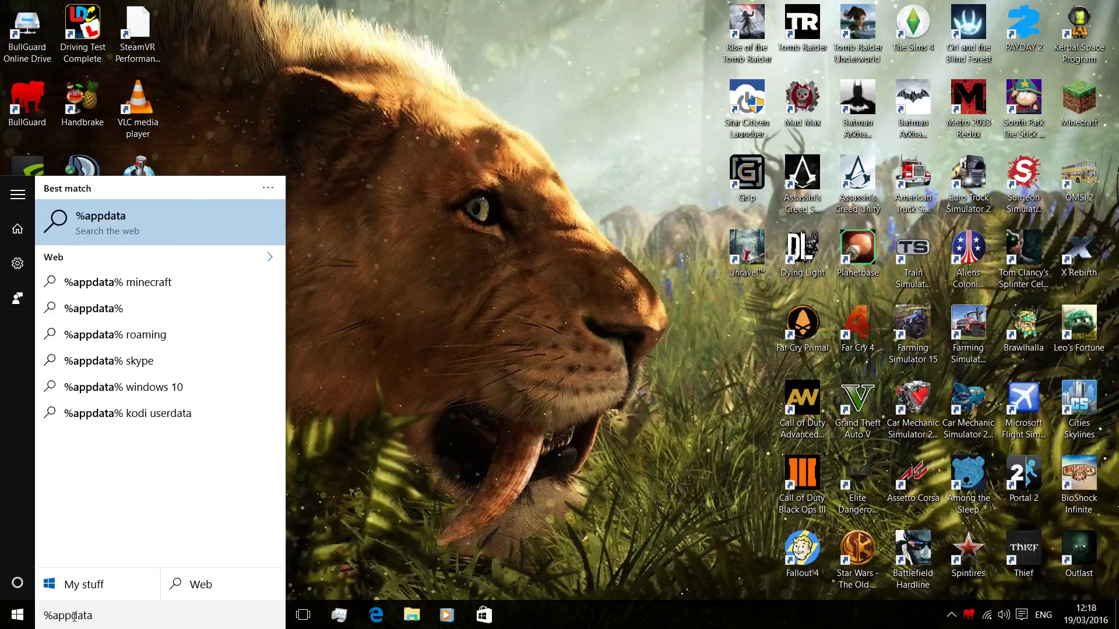
pyautogui.write('%')
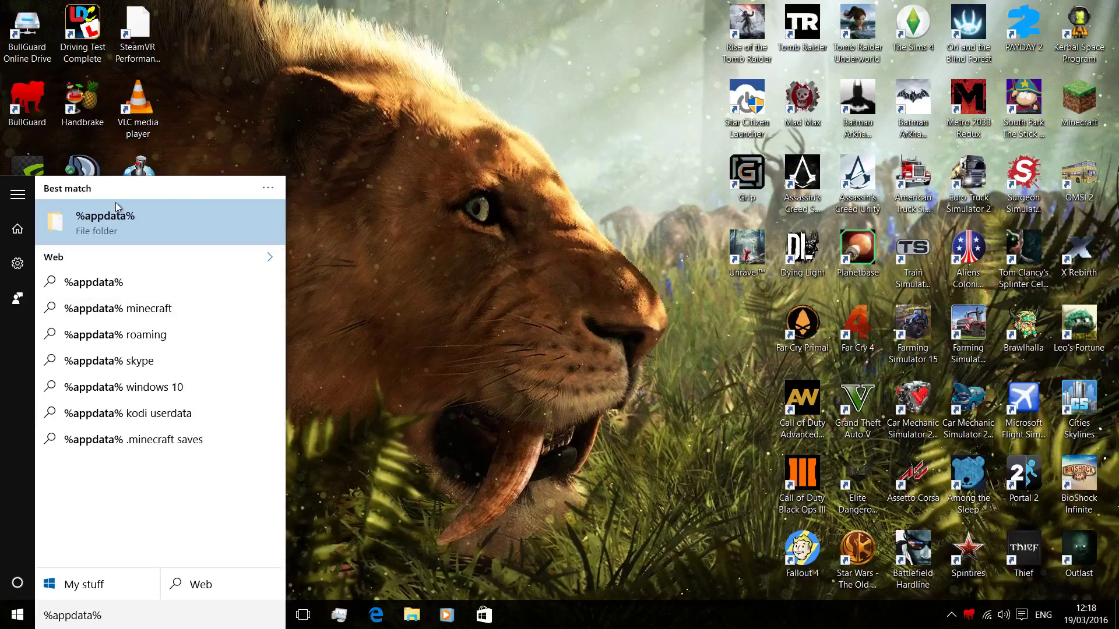
# Step: Go from %appdata% to AppData\Local\Frontier Developments\Elite Dangerous\Options\Graphics
pyautogui.click(117, 211)
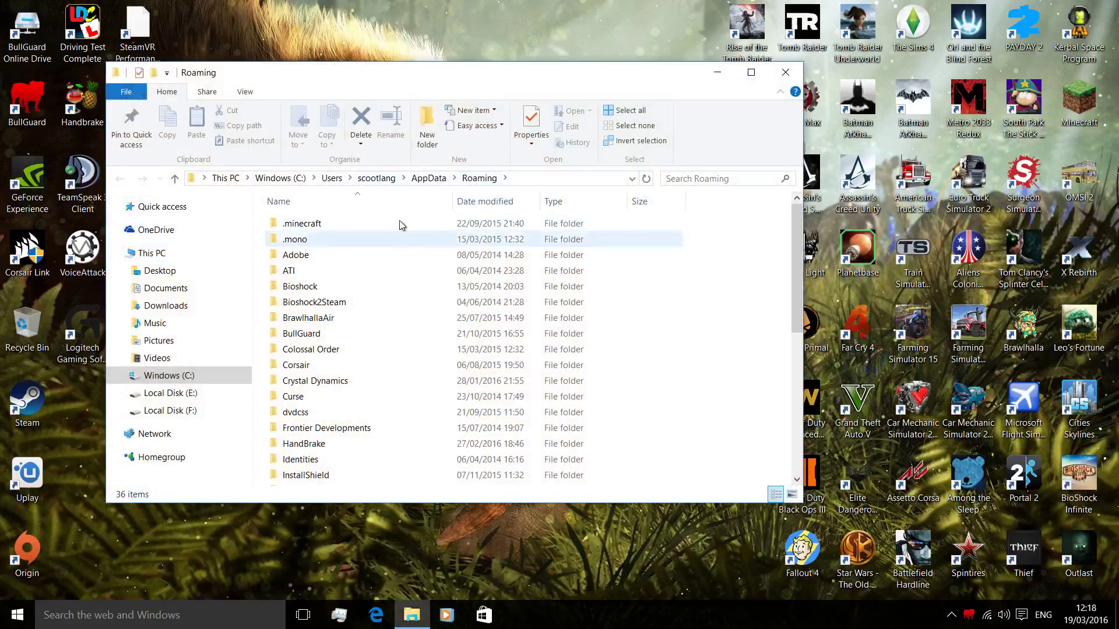
pyautogui.click(430, 178)
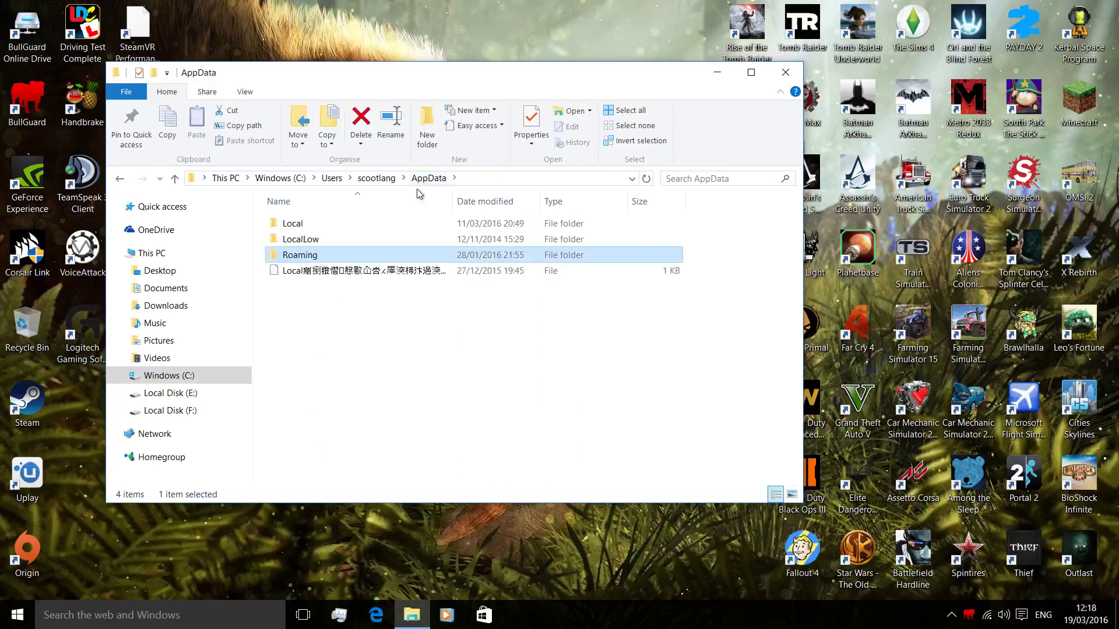
pyautogui.doubleClick(313, 226)
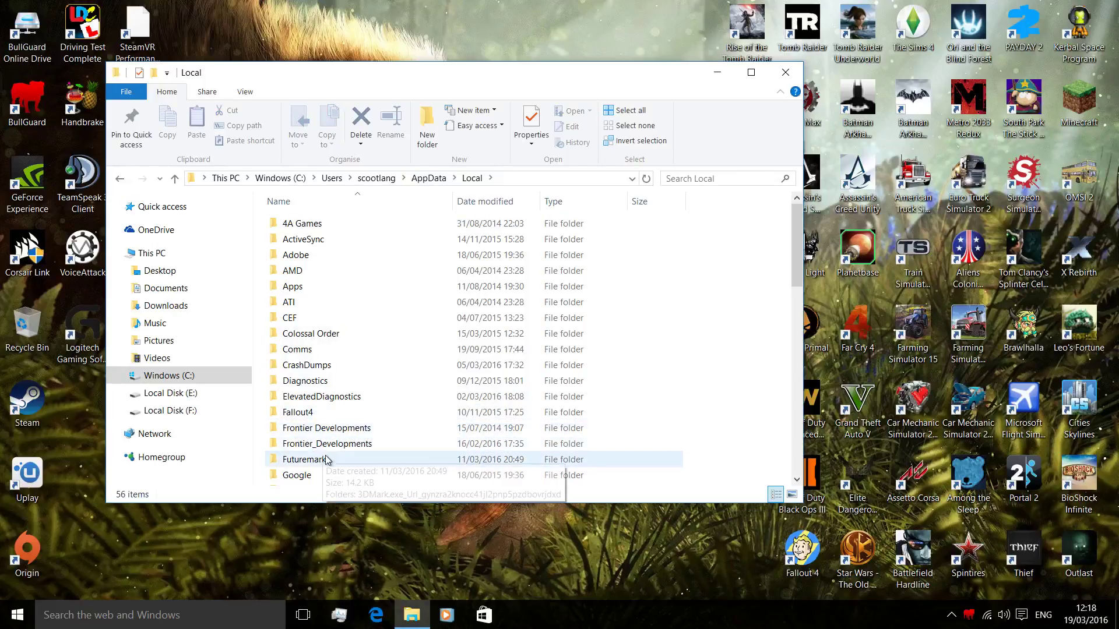
pyautogui.doubleClick(317, 429)
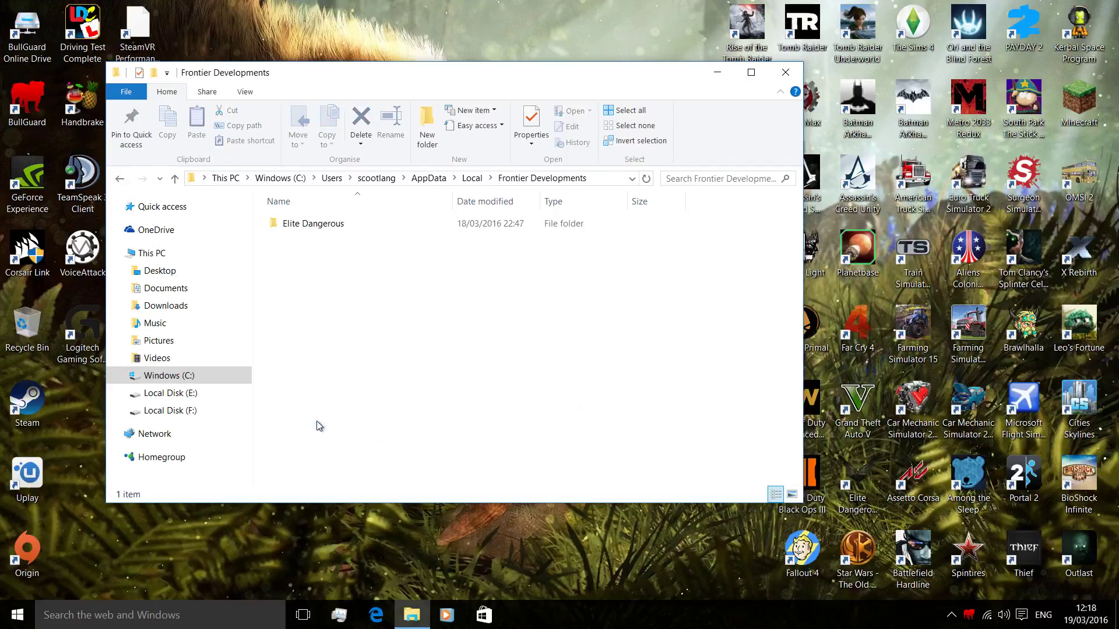
pyautogui.doubleClick(310, 224)
pyautogui.doubleClick(301, 272)
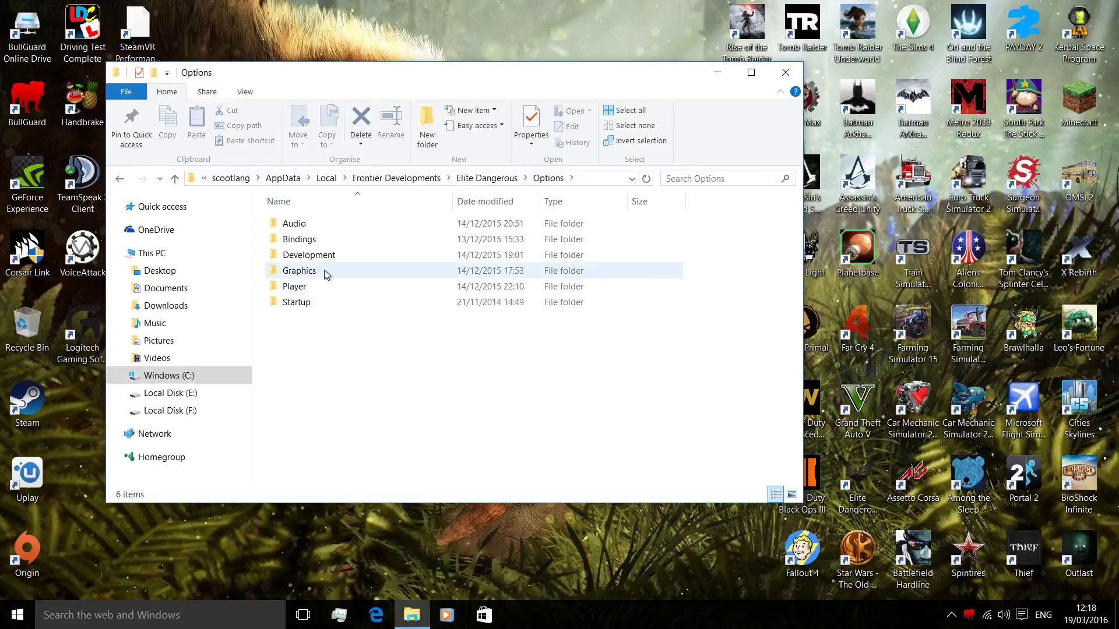
pyautogui.doubleClick(325, 270)
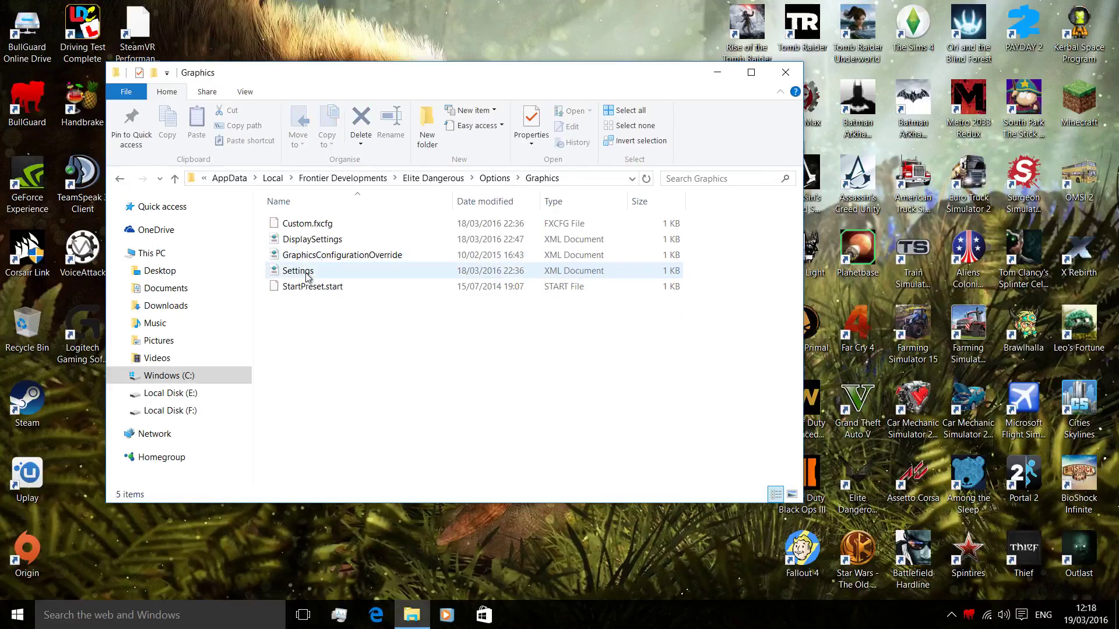
pyautogui.moveTo(298, 271)
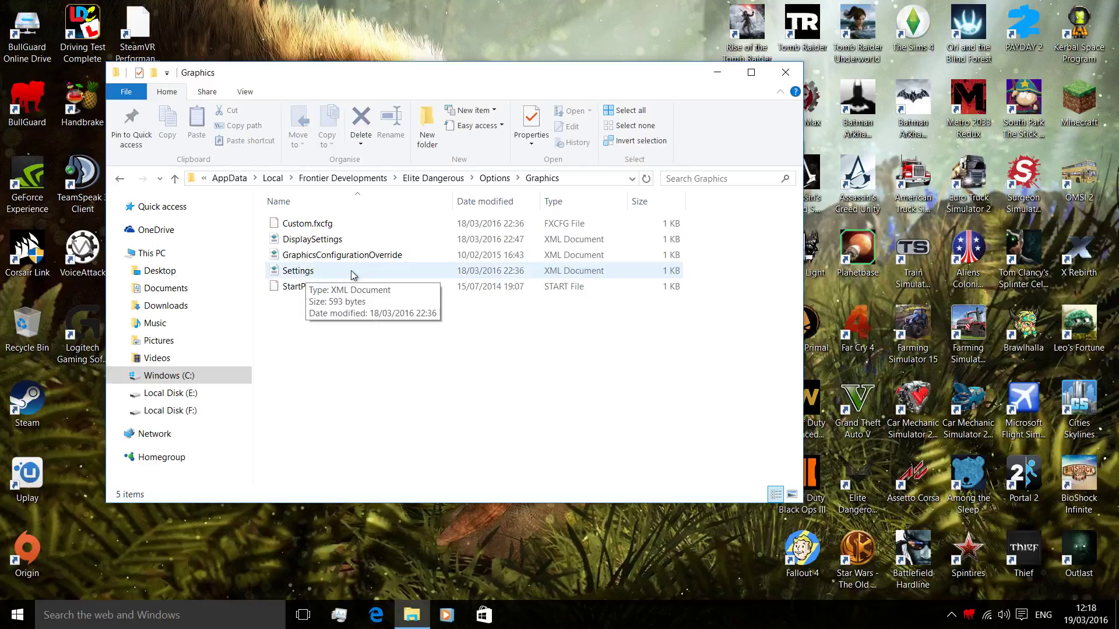
# Step: Open the Settings file, which shows in Internet Explorer, then close that XML view
pyautogui.rightClick(352, 276)
pyautogui.click(291, 271)
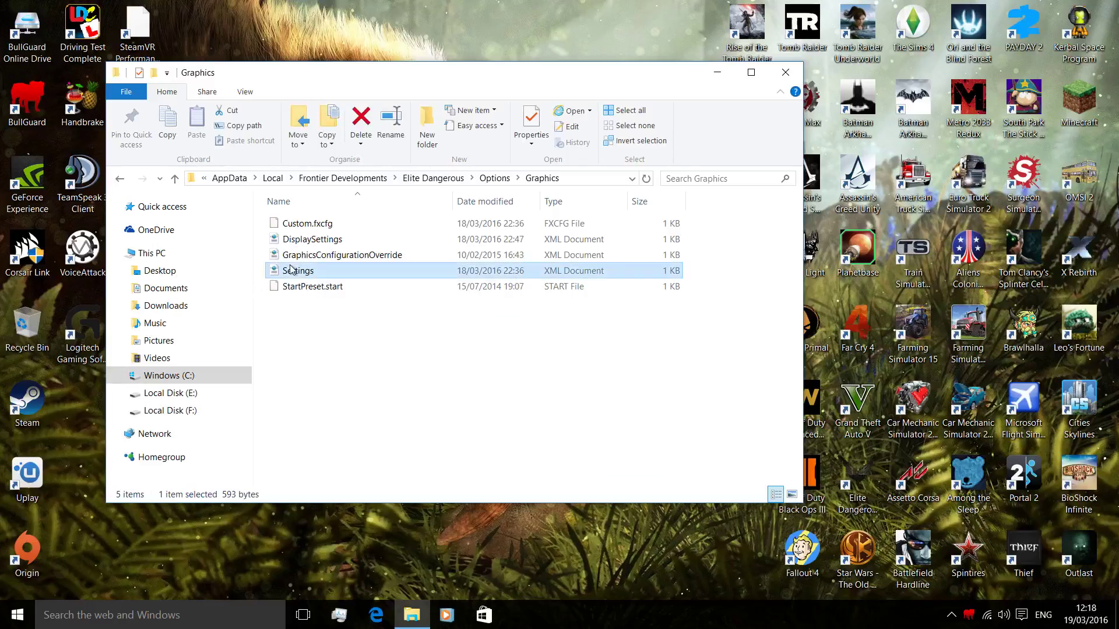
pyautogui.doubleClick(291, 271)
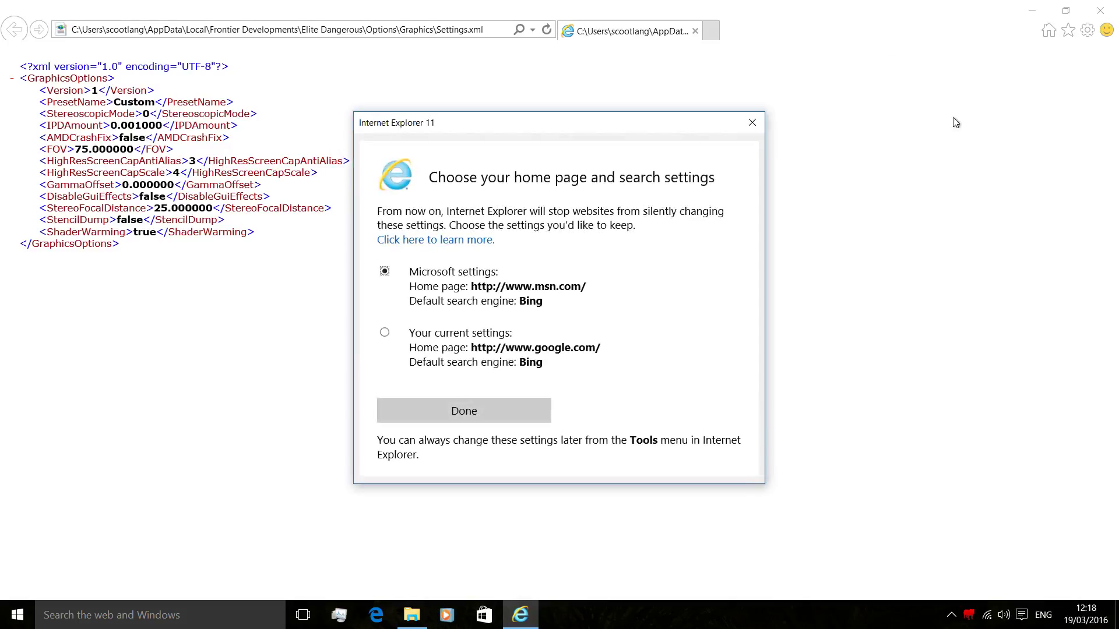
pyautogui.click(423, 418)
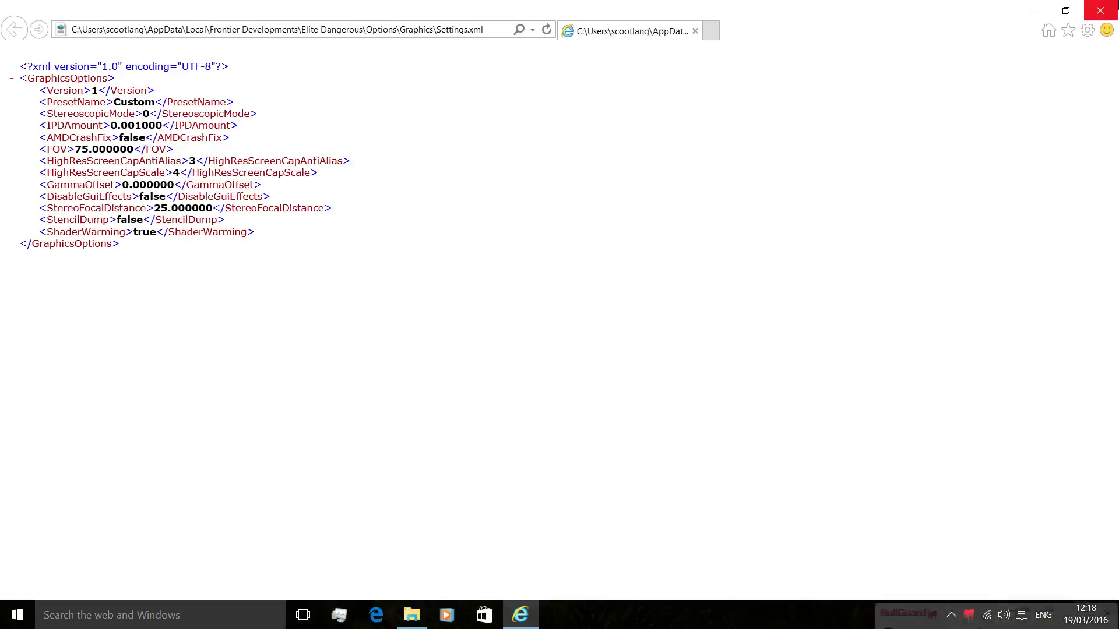
pyautogui.click(1100, 11)
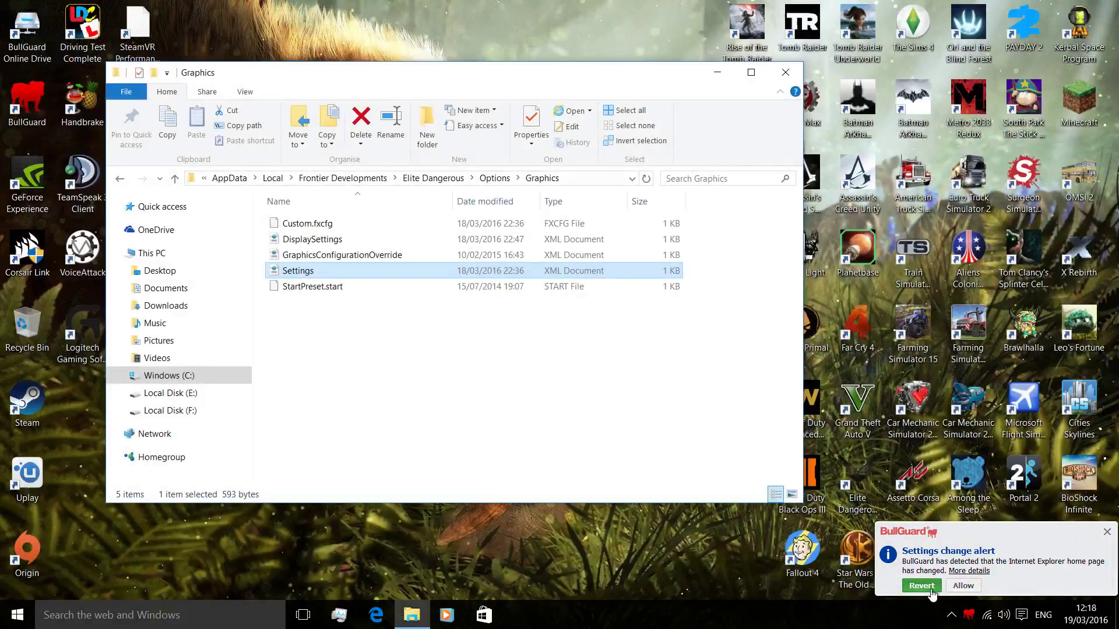
# Step: Revert the BullGuard-flagged home page change and open Settings with Notepad
pyautogui.click(930, 590)
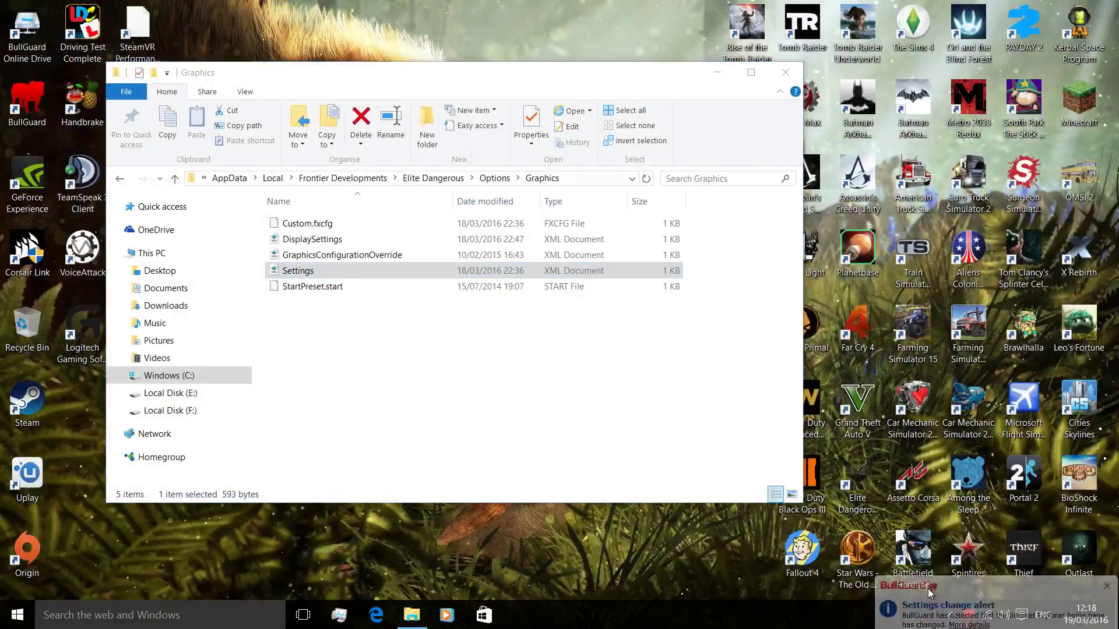
pyautogui.rightClick(312, 267)
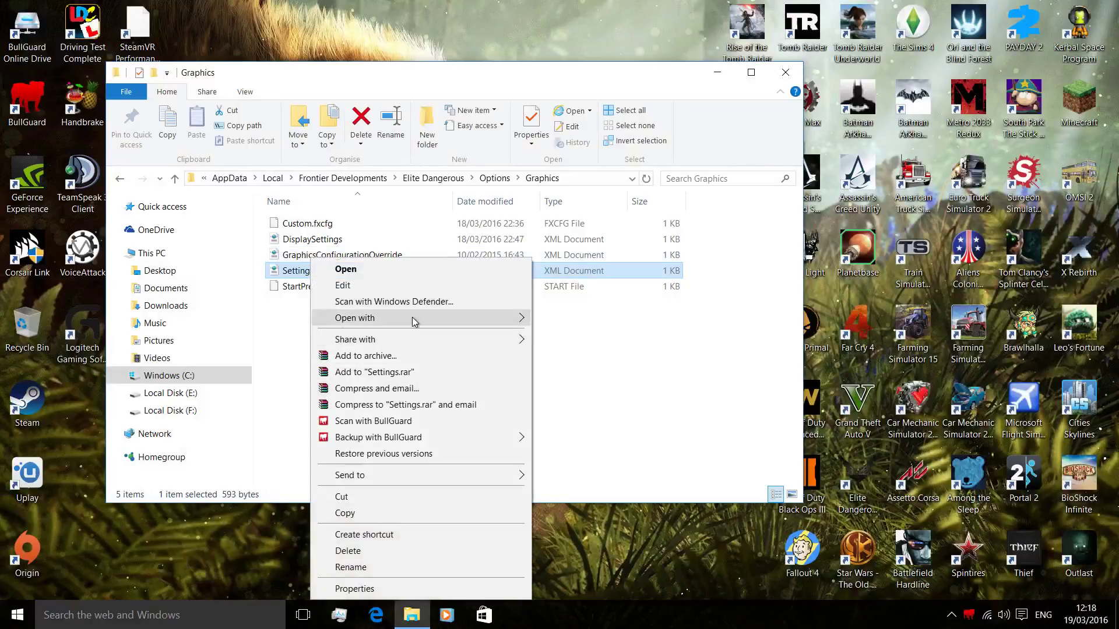
pyautogui.moveTo(355, 318)
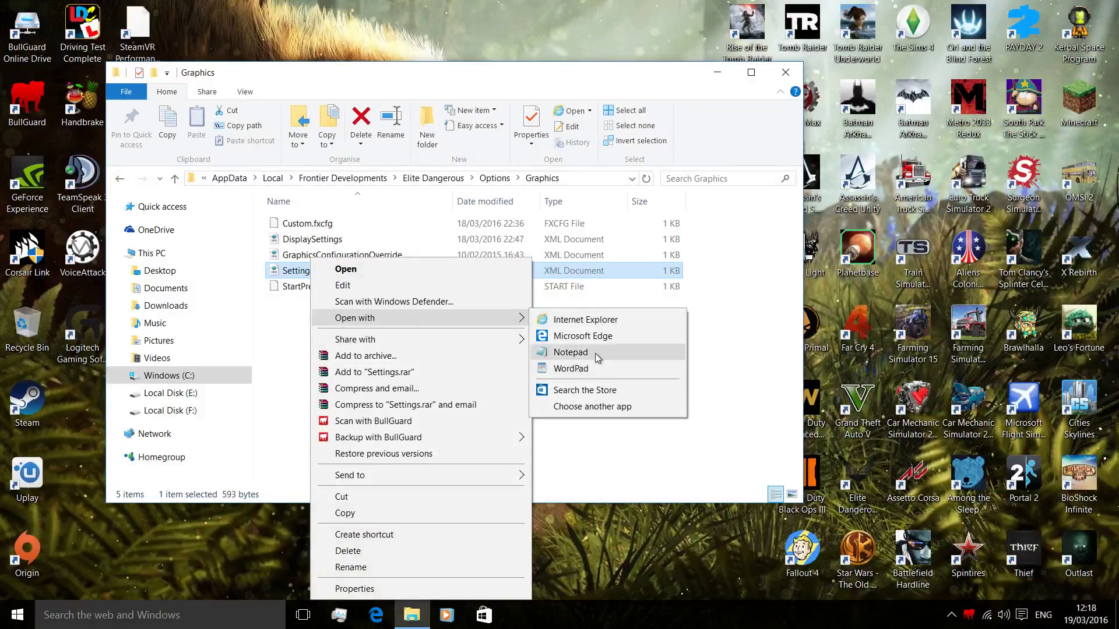
pyautogui.click(595, 354)
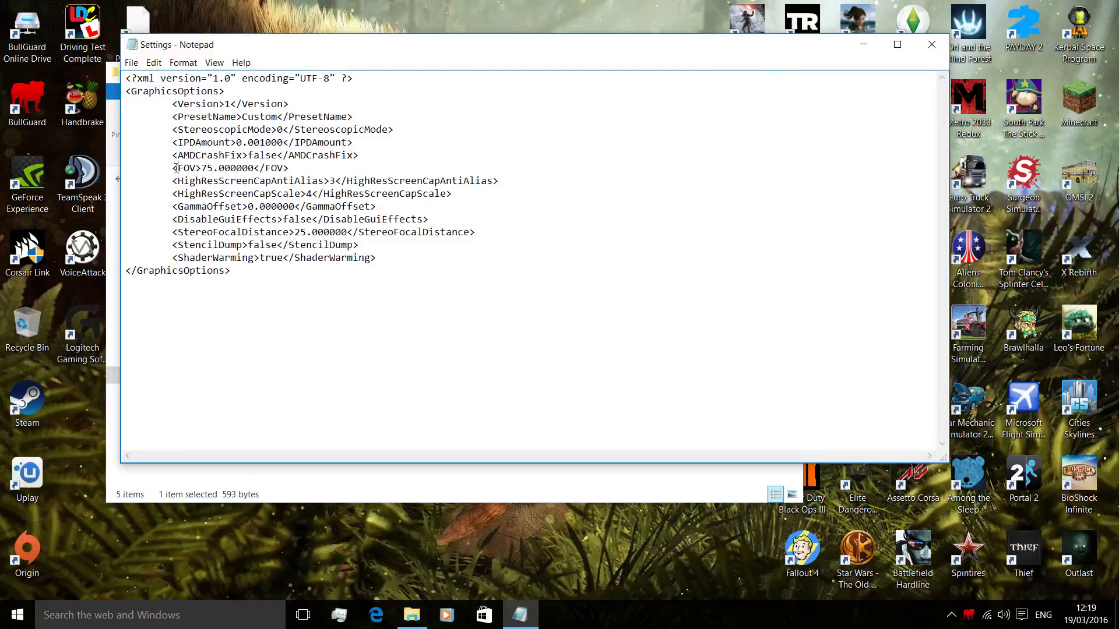
# Step: Put the cursor in the FOV value (75.000000) and save Settings.xml
pyautogui.moveTo(178, 168); pyautogui.dragTo(199, 169)
pyautogui.click(218, 169)
pyautogui.click(134, 68)
pyautogui.click(155, 105)
# Step: Close the File Explorer window, leaving just the desktop
pyautogui.click(934, 46)
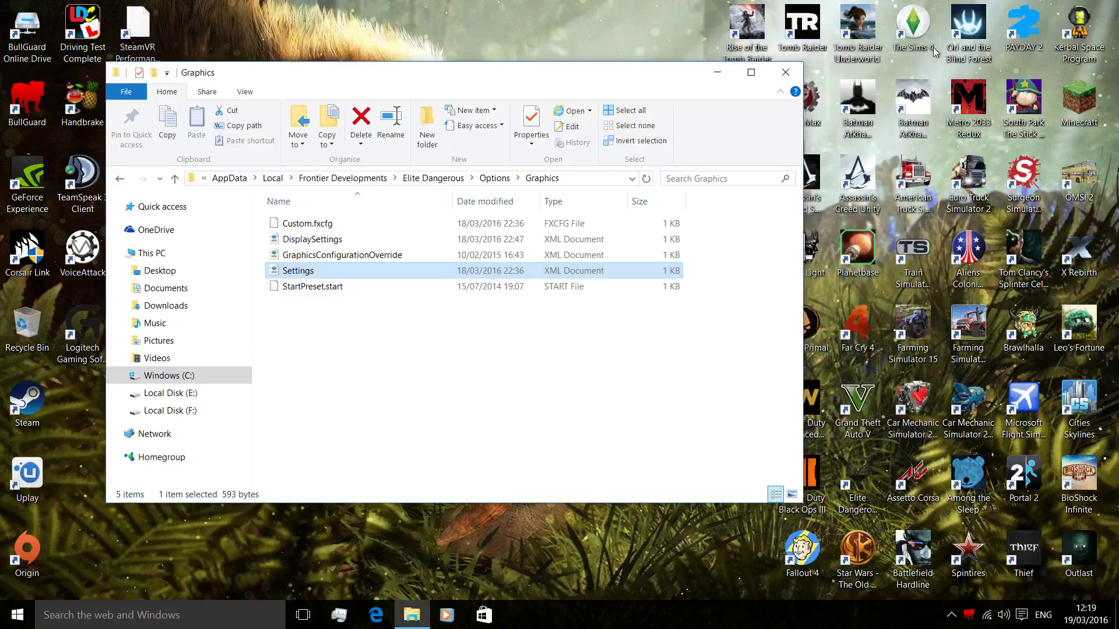
pyautogui.click(791, 72)
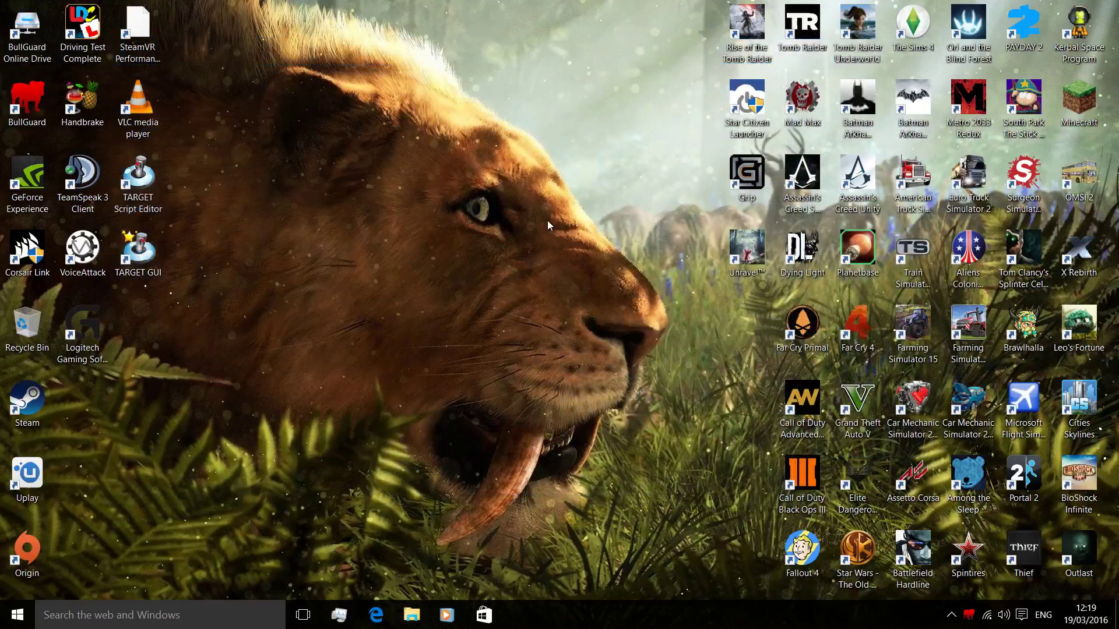